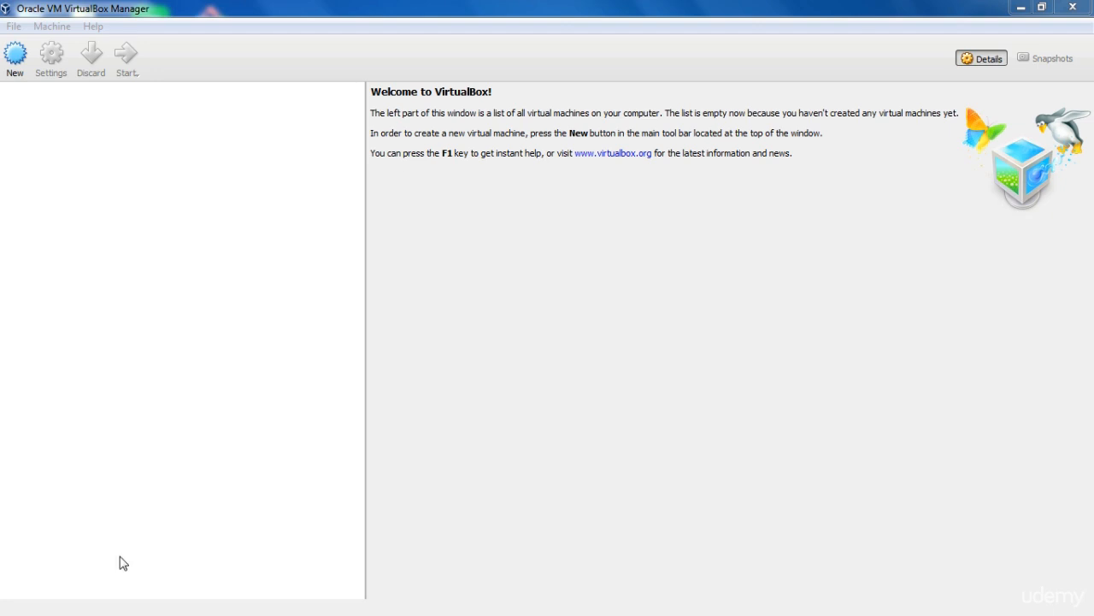
- Launch Oracle VM VirtualBox from the installed programs and start creating a new virtual machine
{"action": "left_click", "coordinate": [21, 600]}
{"action": "left_click", "coordinate": [21, 600]}
{"action": "left_click", "coordinate": [22, 600]}
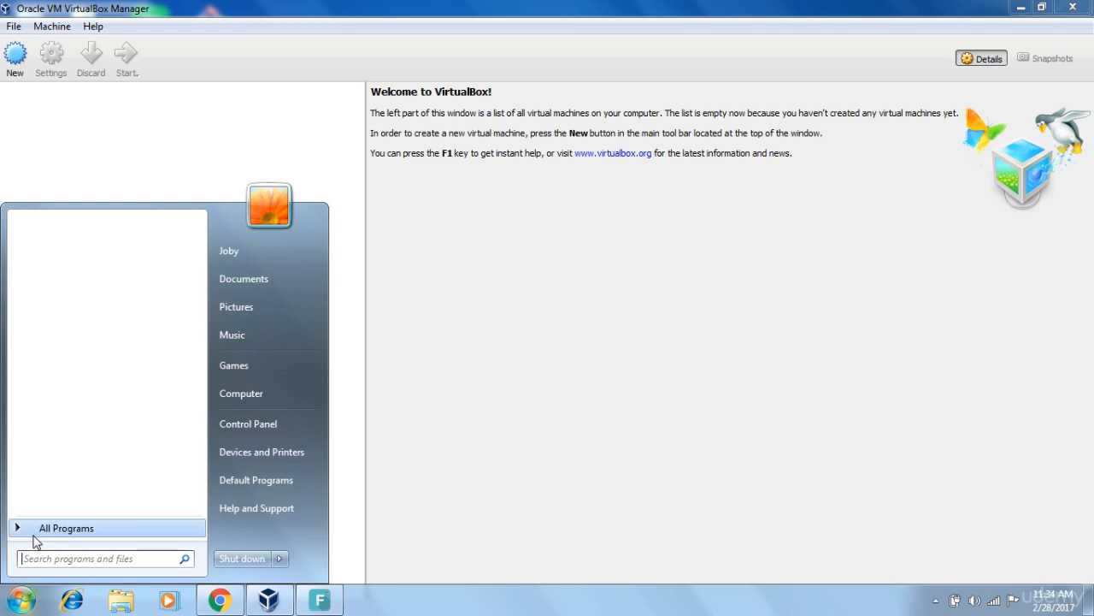
{"action": "left_click", "coordinate": [34, 528]}
{"action": "left_click", "coordinate": [34, 528]}
{"action": "left_click", "coordinate": [33, 533]}
{"action": "left_click_drag", "start_coordinate": [195, 405], "coordinate": [213, 390]}
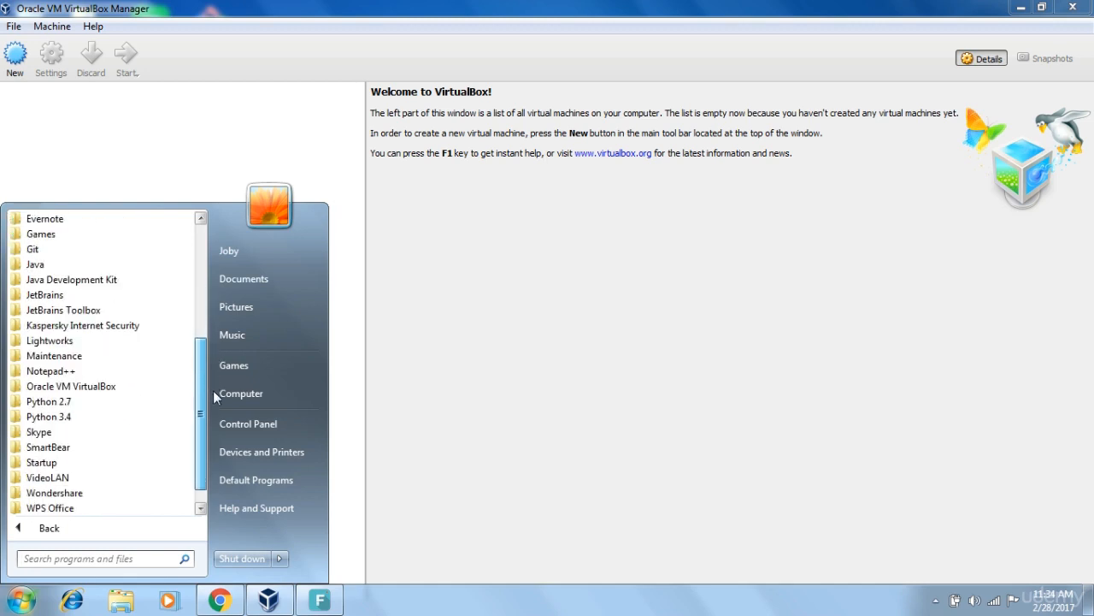
{"action": "left_click", "coordinate": [121, 387]}
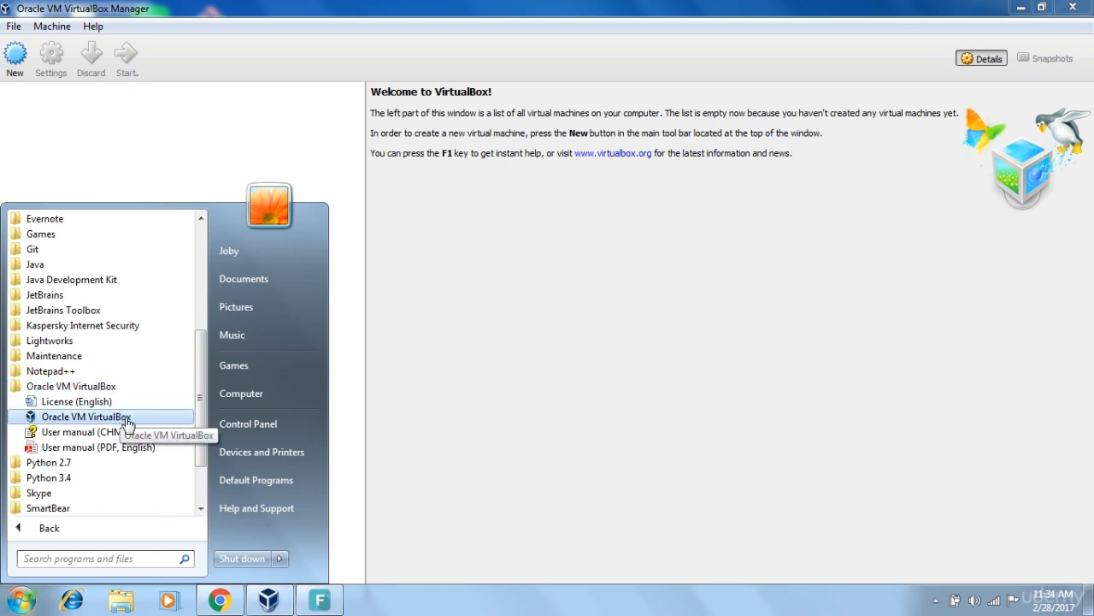
{"action": "left_click", "coordinate": [127, 422]}
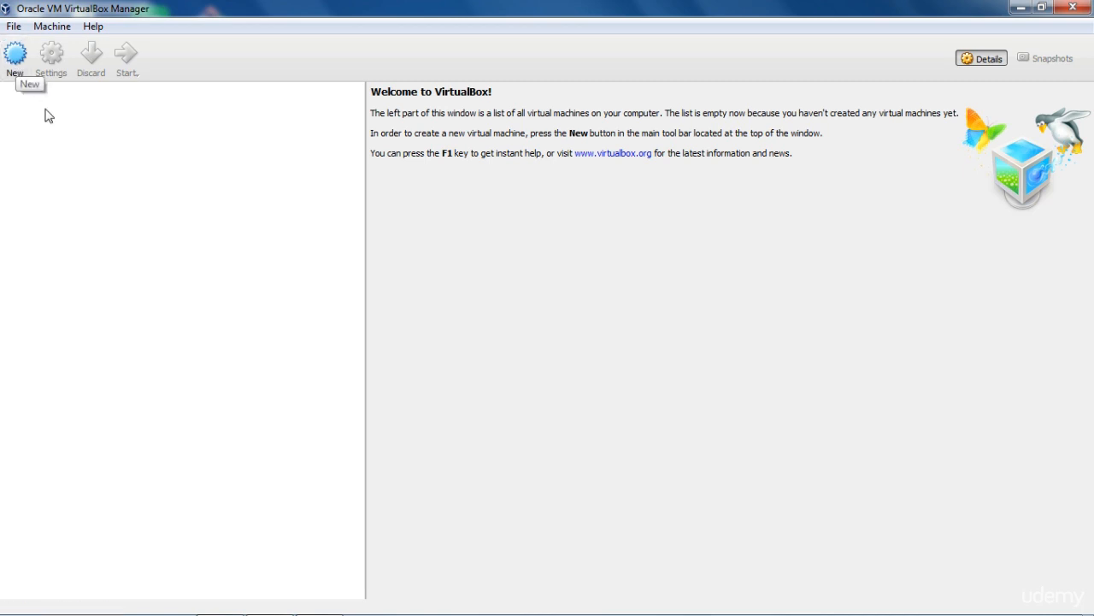
{"action": "left_click", "coordinate": [14, 65]}
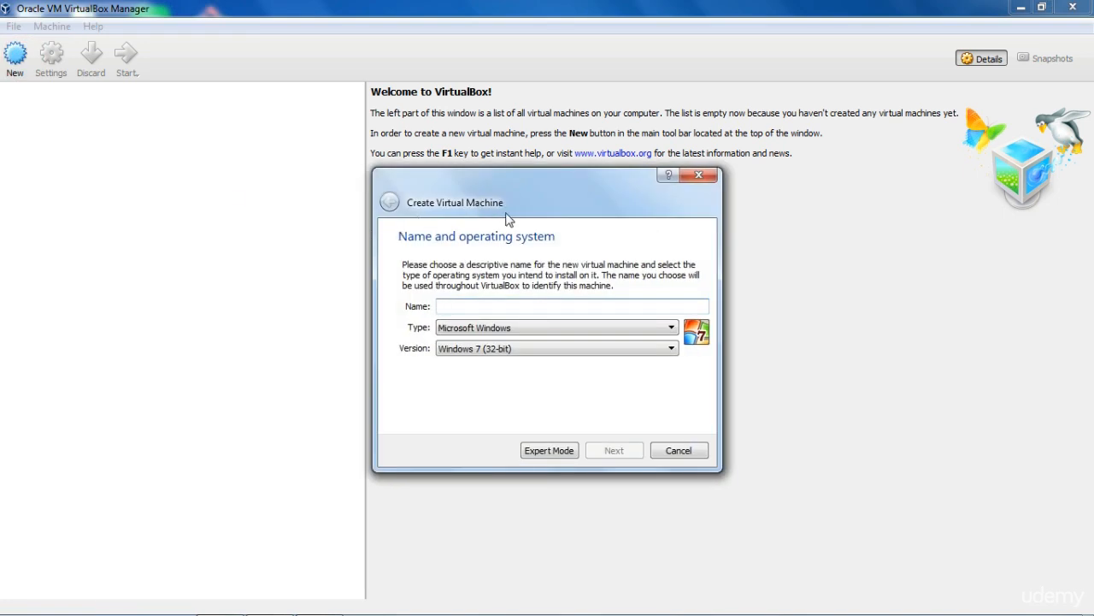
- Set the new machine's type to Linux, its version to Ubuntu (32-bit) and its name to ubunut_vm
{"action": "left_click_drag", "start_coordinate": [571, 184], "coordinate": [541, 133]}
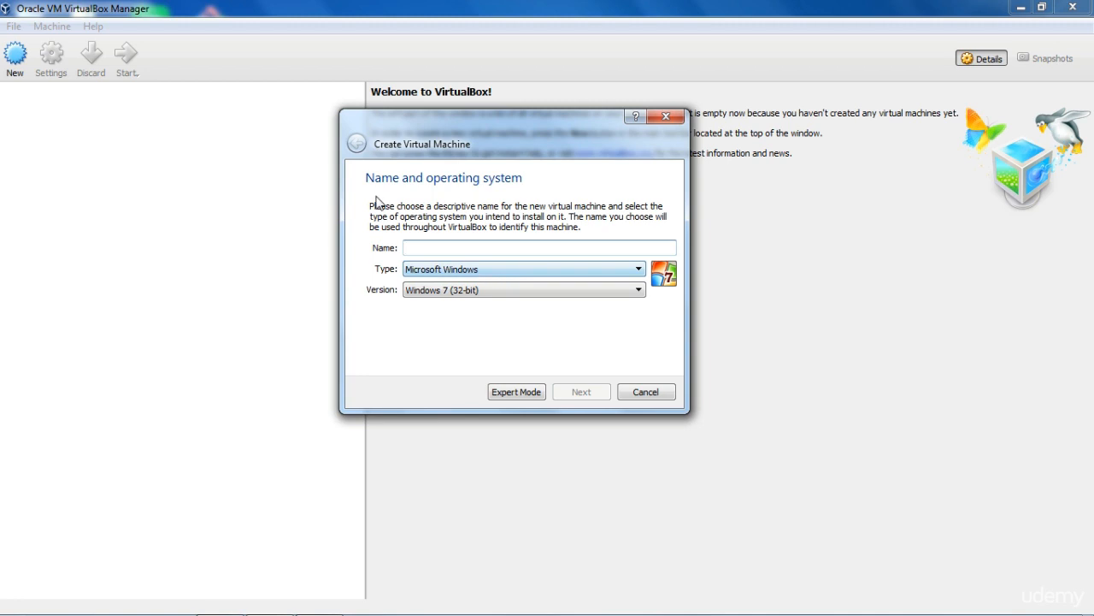
{"action": "left_click", "coordinate": [465, 271]}
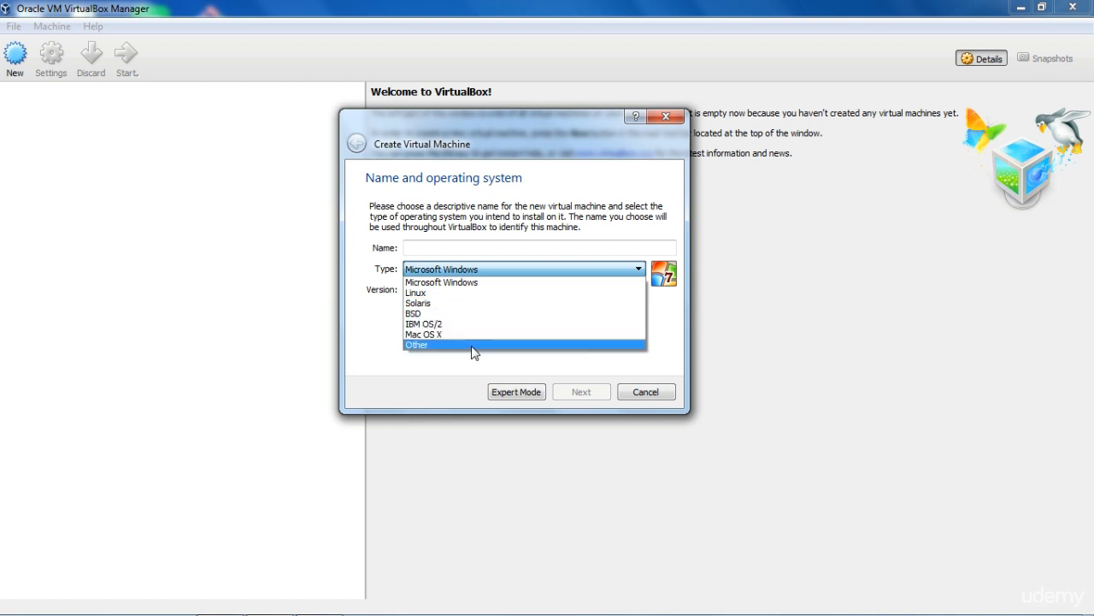
{"action": "left_click", "coordinate": [401, 221]}
{"action": "left_click", "coordinate": [451, 274]}
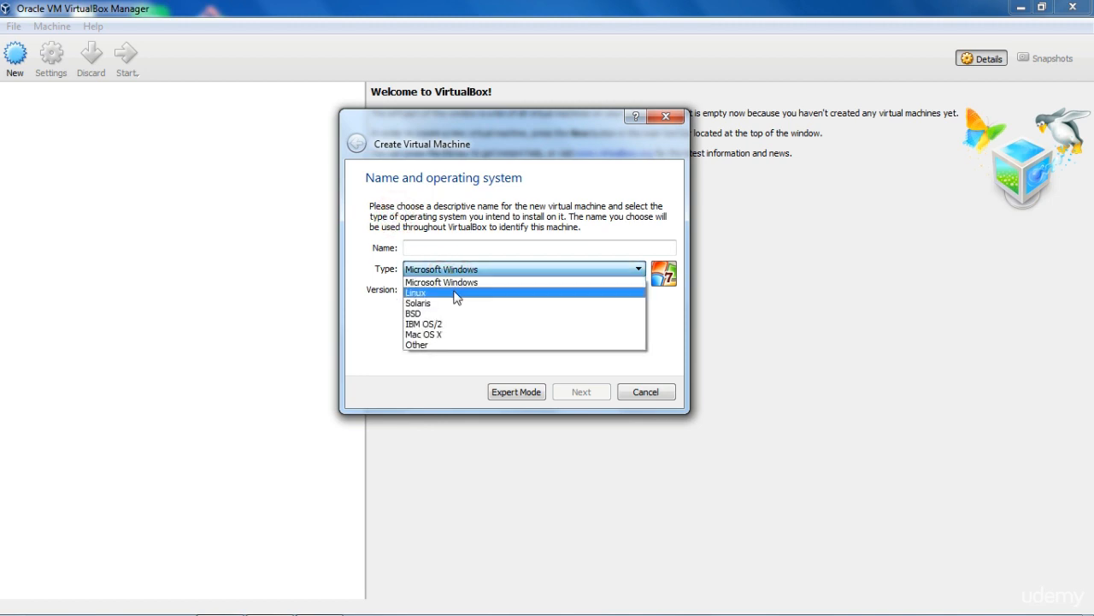
{"action": "left_click", "coordinate": [455, 294]}
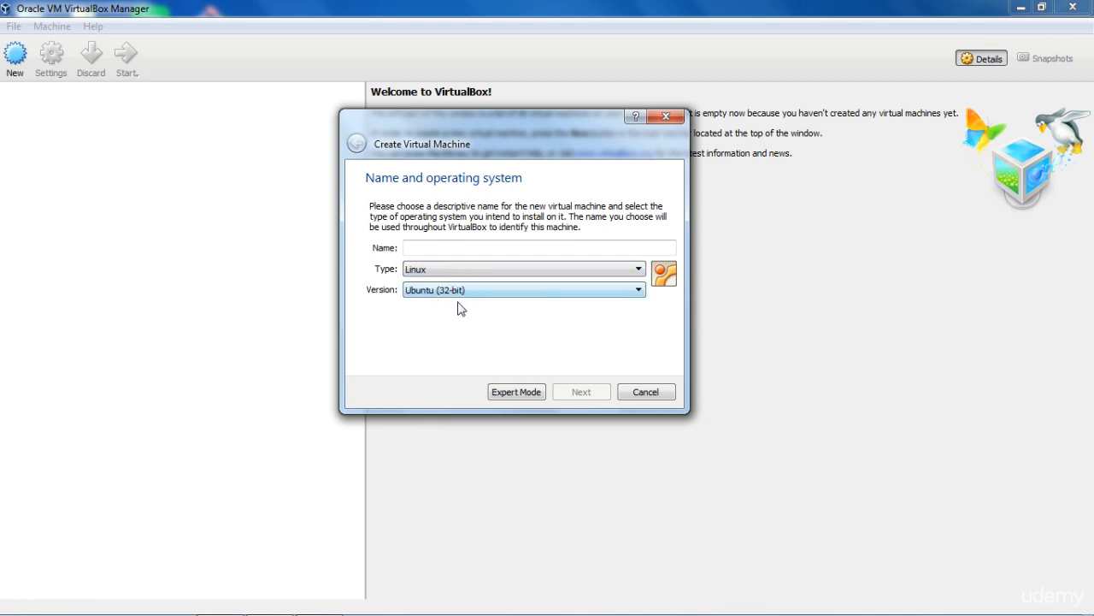
{"action": "left_click", "coordinate": [487, 292]}
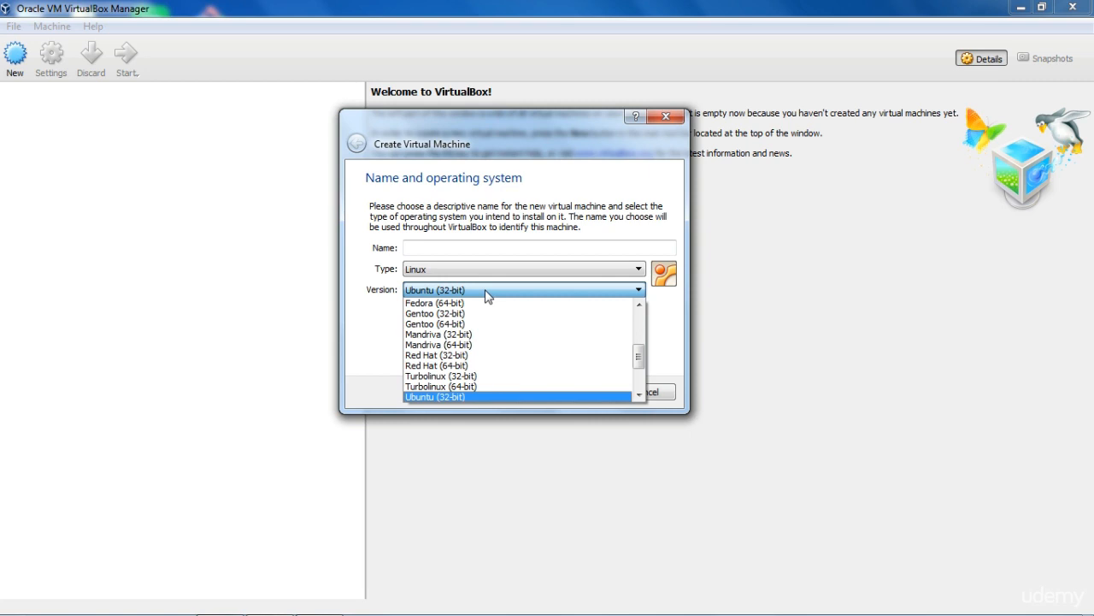
{"action": "left_click", "coordinate": [494, 397]}
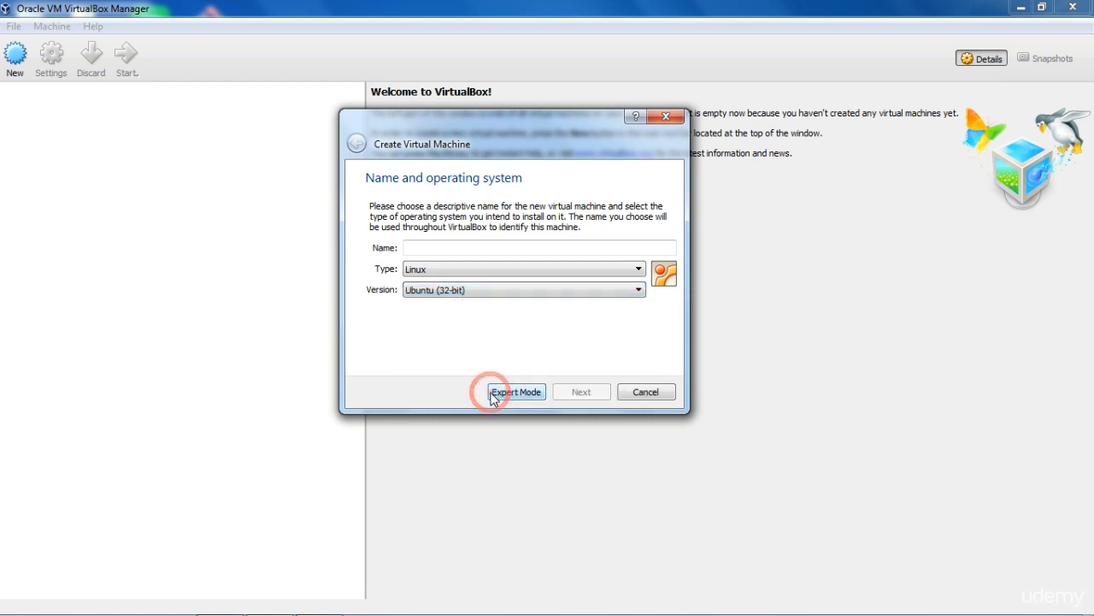
{"action": "left_click", "coordinate": [471, 243]}
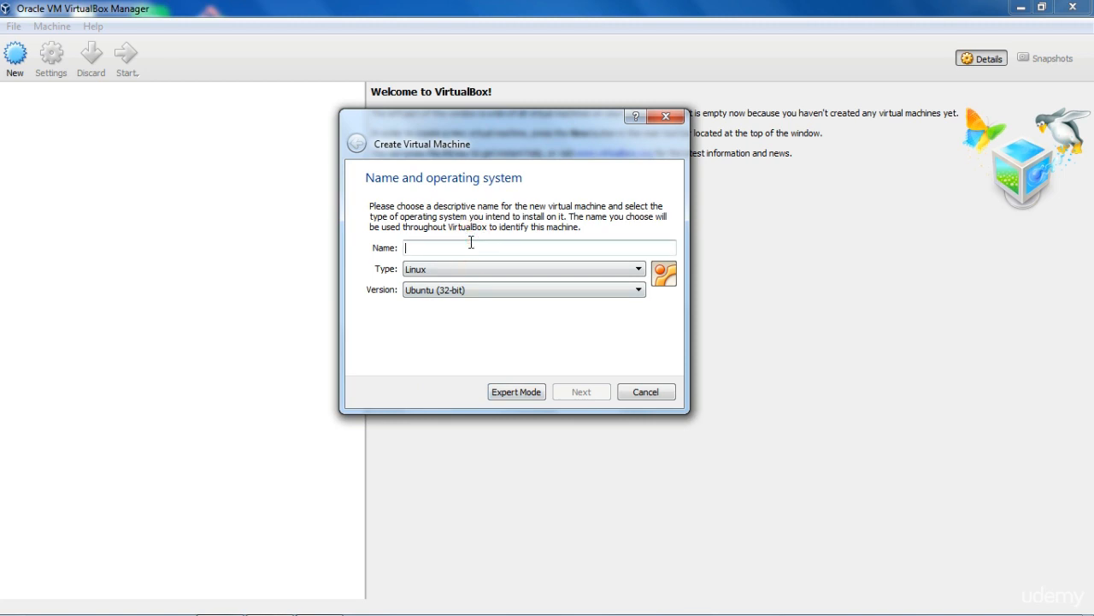
{"action": "type", "text": "ubunut"}
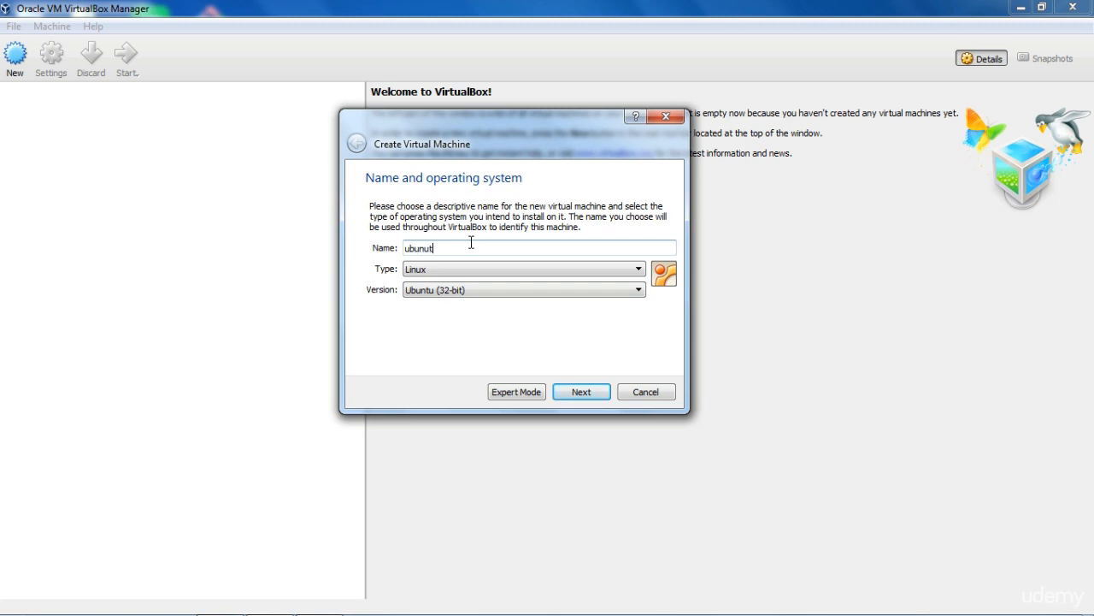
{"action": "type", "text": "_vm"}
{"action": "left_click_drag", "start_coordinate": [530, 150], "coordinate": [592, 195]}
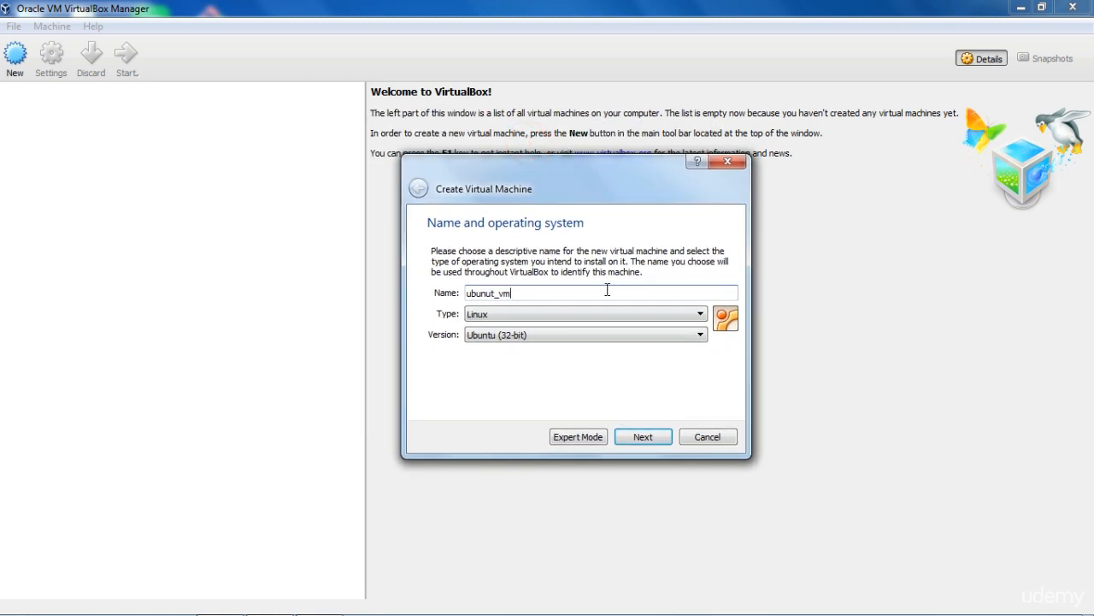
- Switch the virtual machine wizard to expert mode and return it to guided mode
{"action": "left_click", "coordinate": [569, 440]}
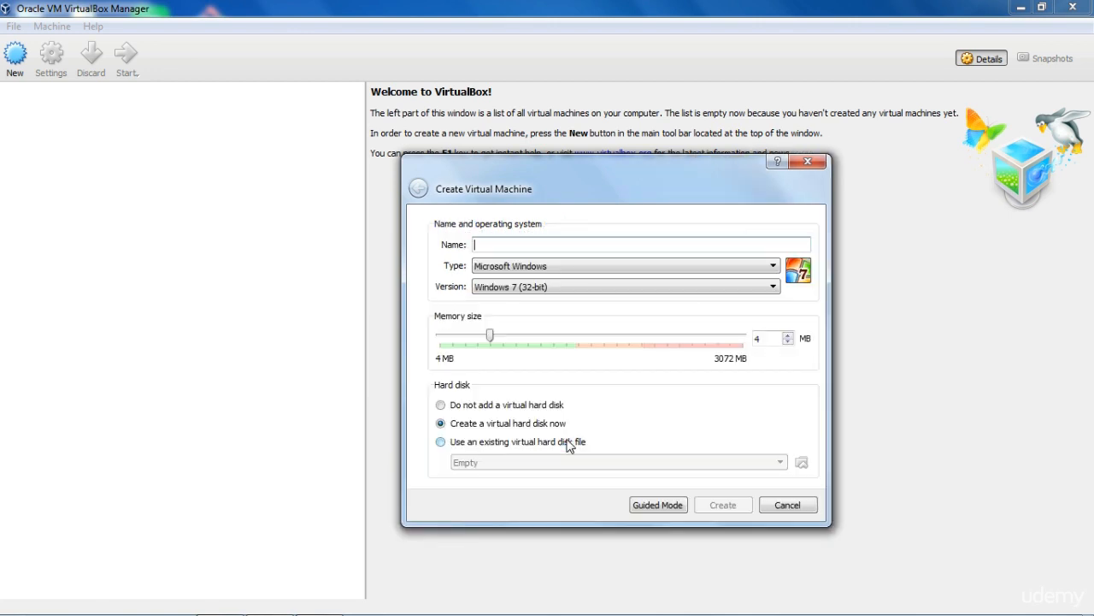
{"action": "left_click", "coordinate": [654, 508]}
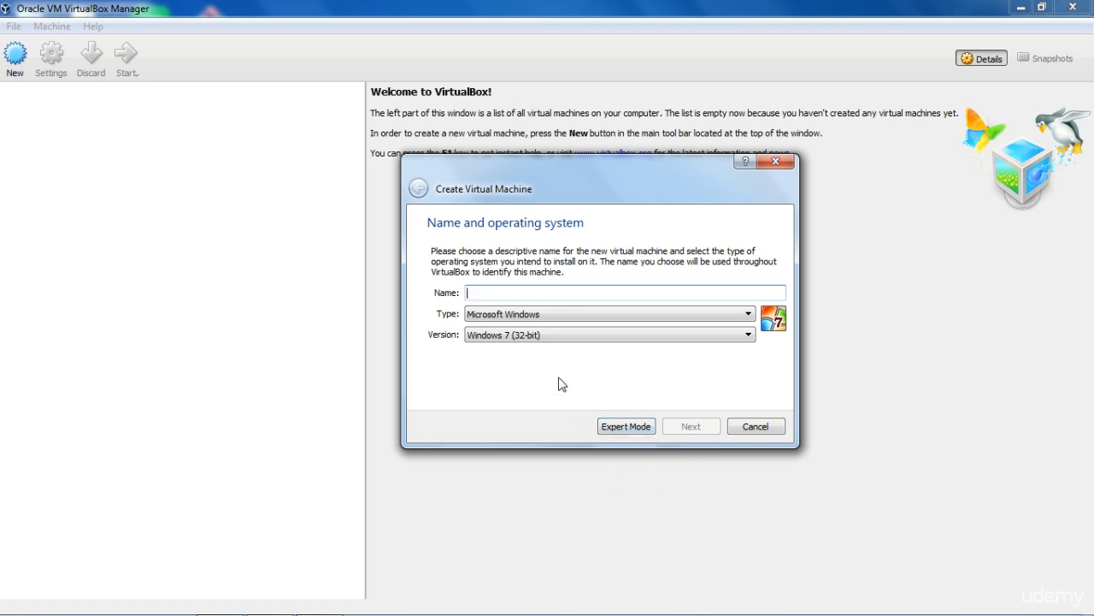
- Name the new virtual machine ubuntu_vm and continue to its memory size
{"action": "left_click", "coordinate": [569, 289]}
{"action": "type", "text": "ubuntu"}
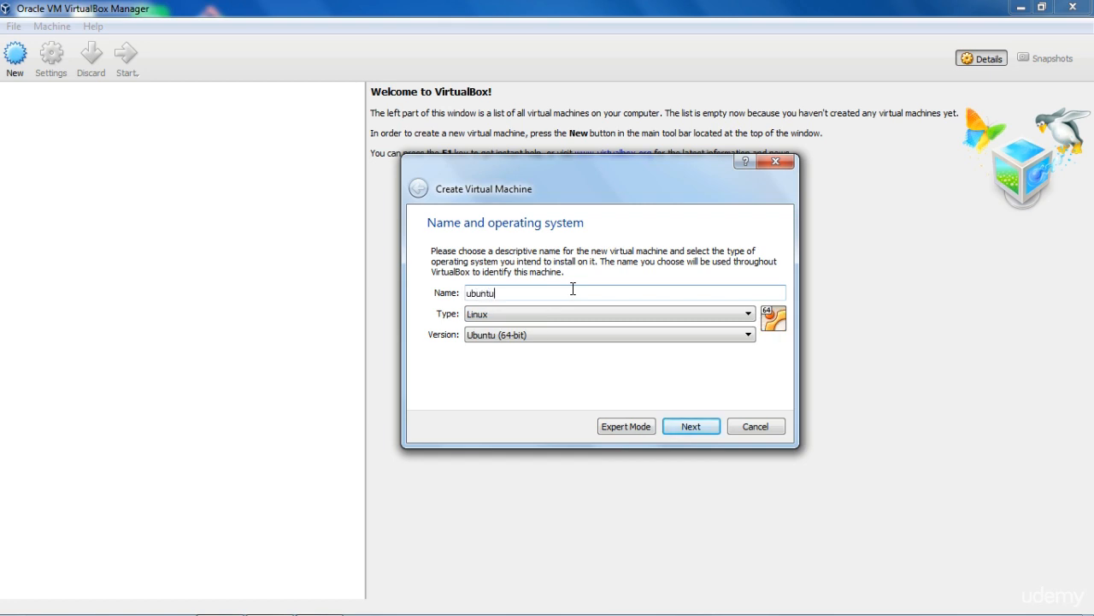
{"action": "type", "text": "_vm"}
{"action": "left_click", "coordinate": [675, 430]}
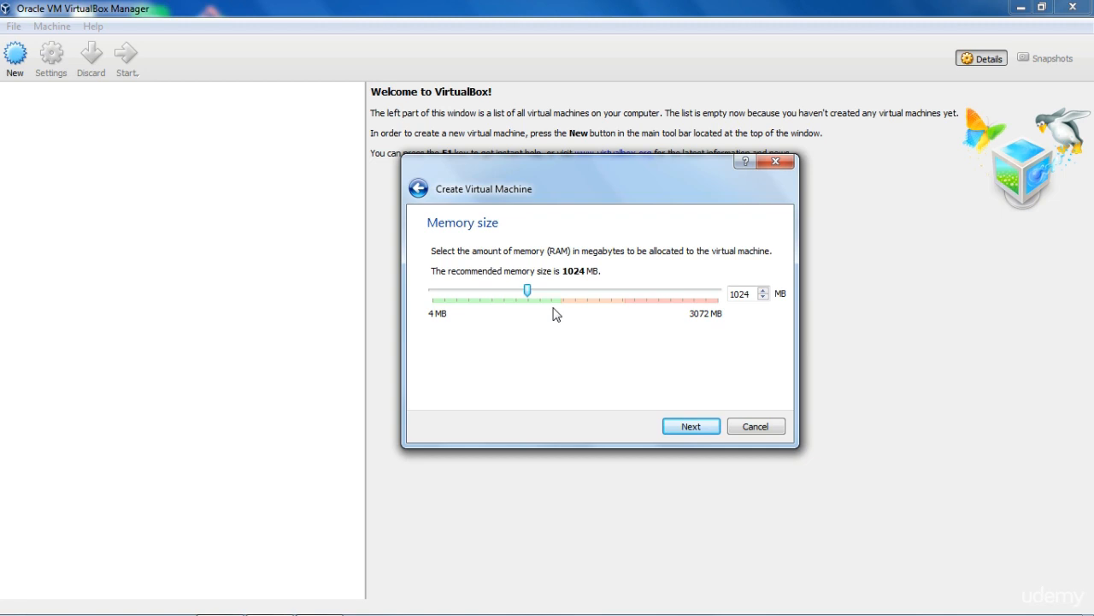
- Set the virtual machine's memory size to about 1113 MB and continue to the hard disk options
{"action": "left_click_drag", "start_coordinate": [528, 291], "coordinate": [538, 291]}
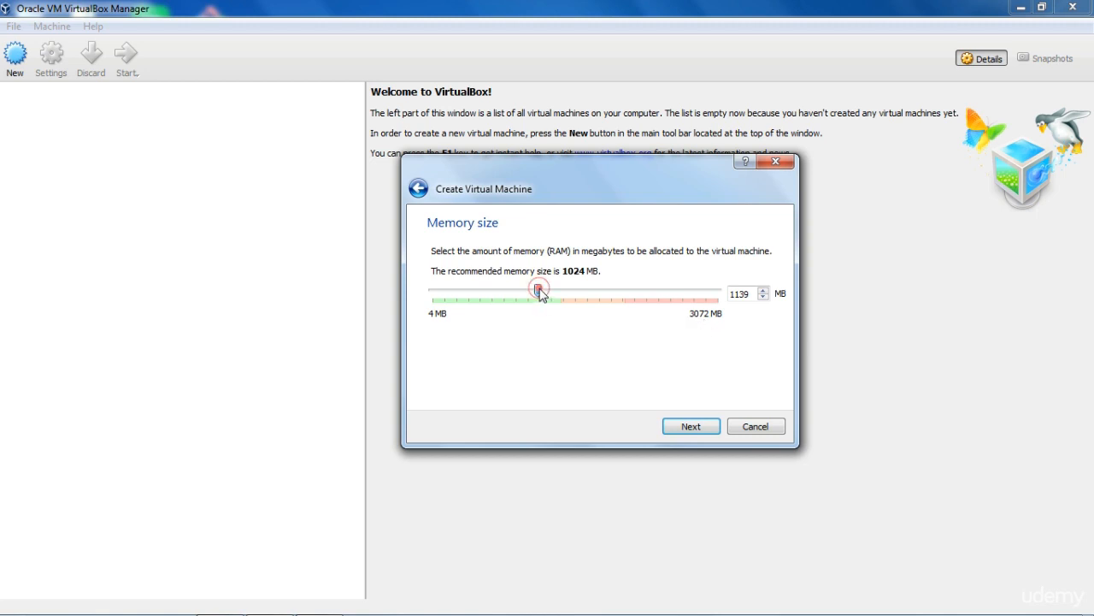
{"action": "left_click_drag", "start_coordinate": [540, 294], "coordinate": [538, 294]}
{"action": "left_click", "coordinate": [691, 426]}
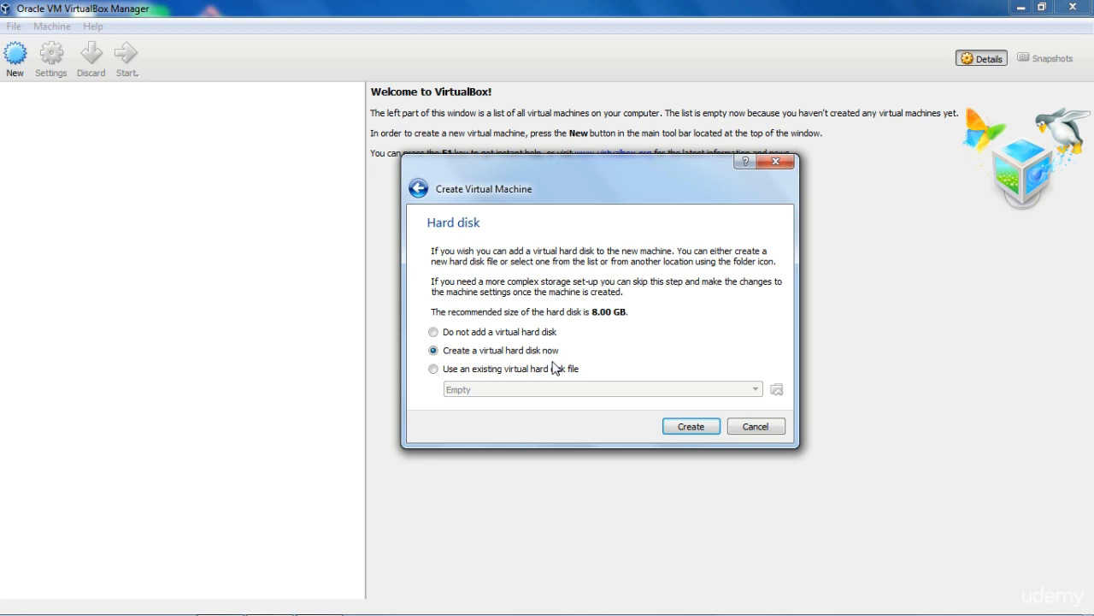
- Create a dynamically allocated 8.00 GB VDI hard disk named ubuntu_vm for the new virtual machine
{"action": "left_click", "coordinate": [689, 430]}
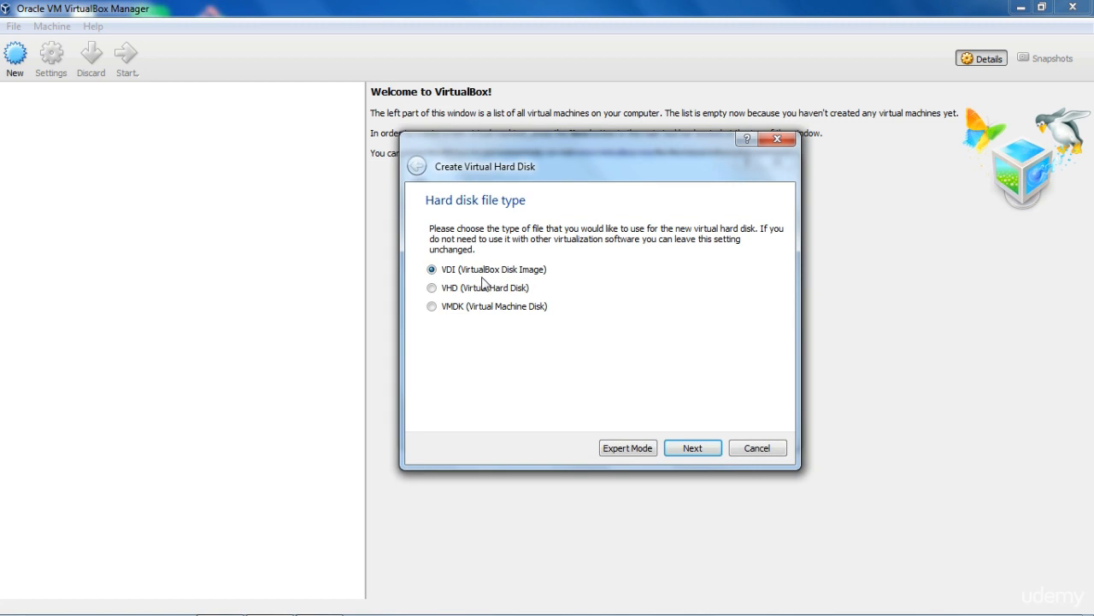
{"action": "left_click", "coordinate": [672, 450]}
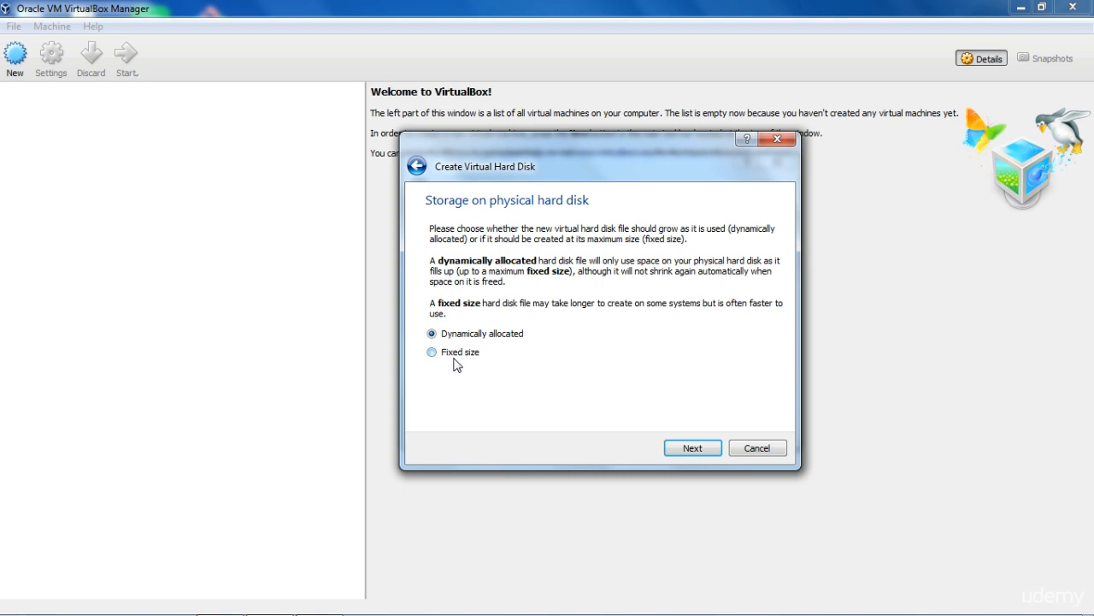
{"action": "left_click", "coordinate": [688, 449]}
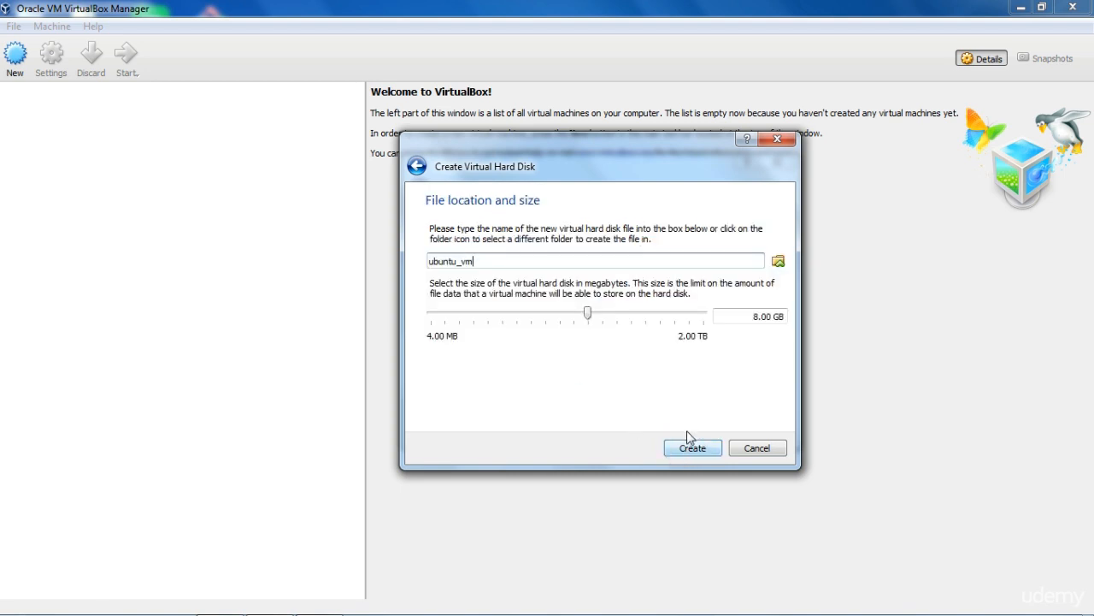
{"action": "left_click", "coordinate": [691, 448]}
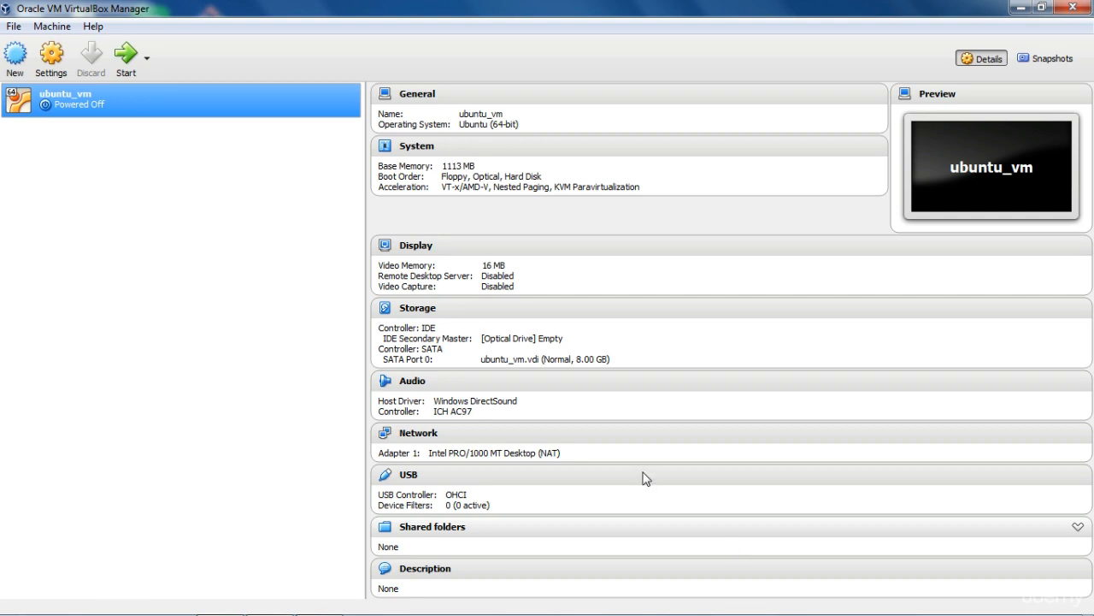
- View the general settings of the ubuntu_vm machine and close them without saving
{"action": "right_click", "coordinate": [188, 100]}
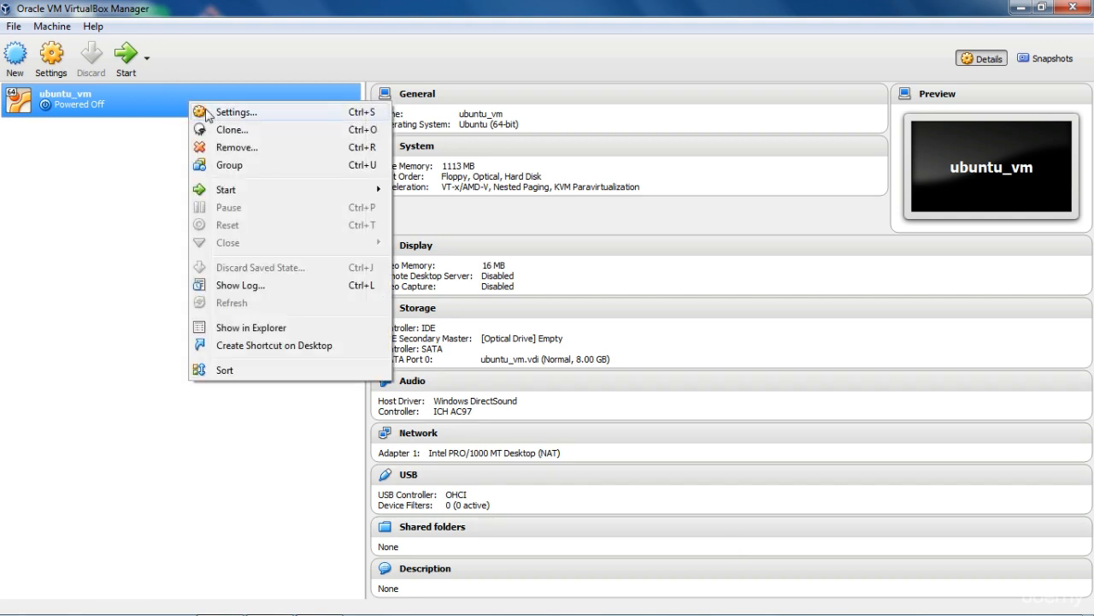
{"action": "left_click", "coordinate": [206, 114]}
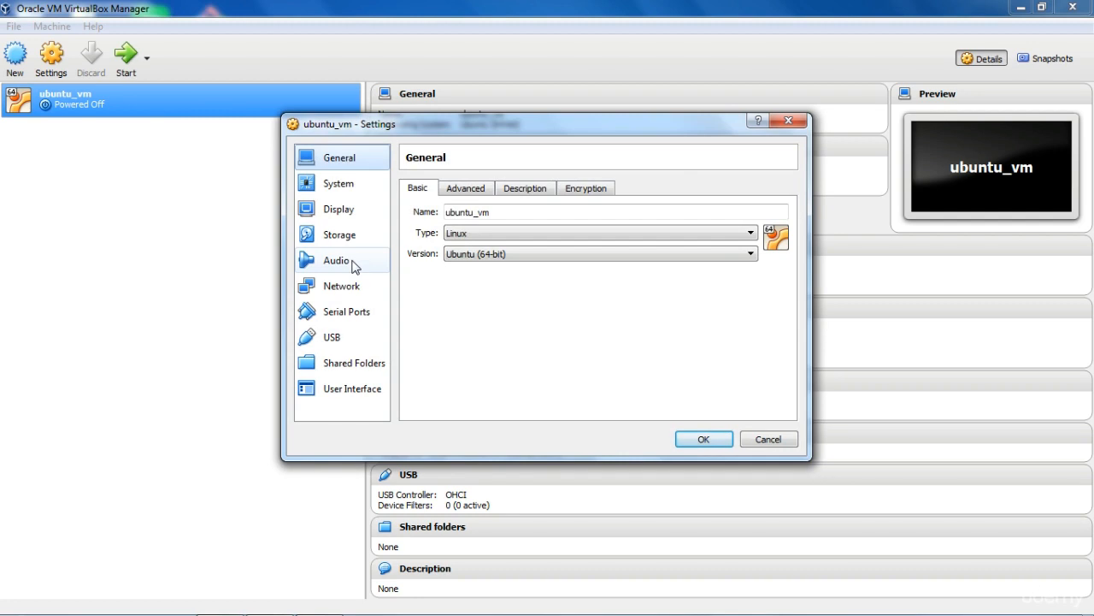
{"action": "left_click", "coordinate": [765, 439]}
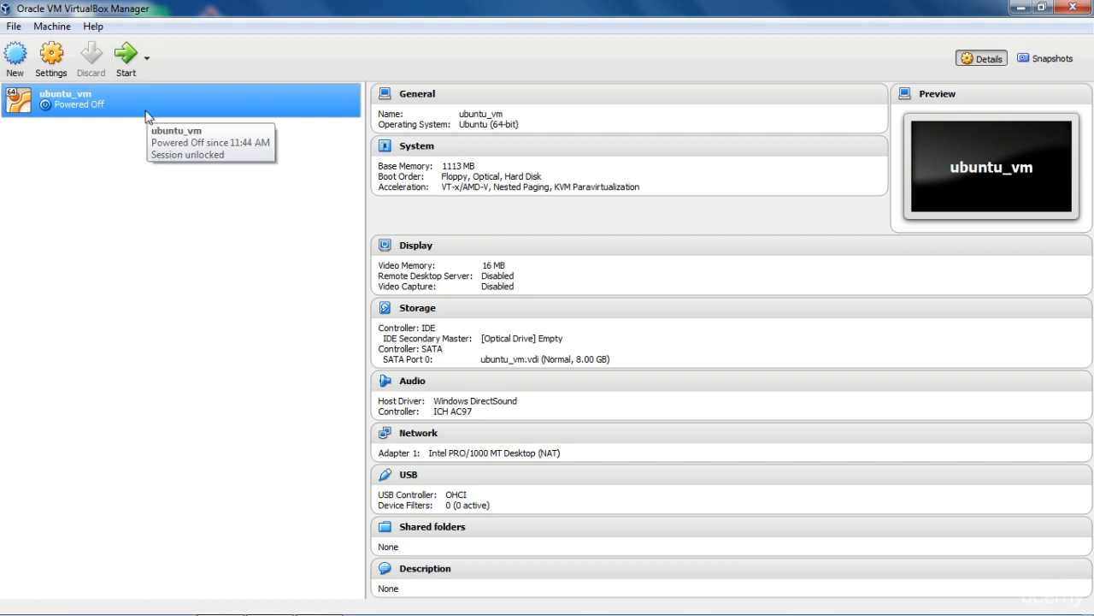
- Start the ubuntu_vm machine with Host Drive 'E:' as its start-up disk
{"action": "double_click", "coordinate": [145, 117]}
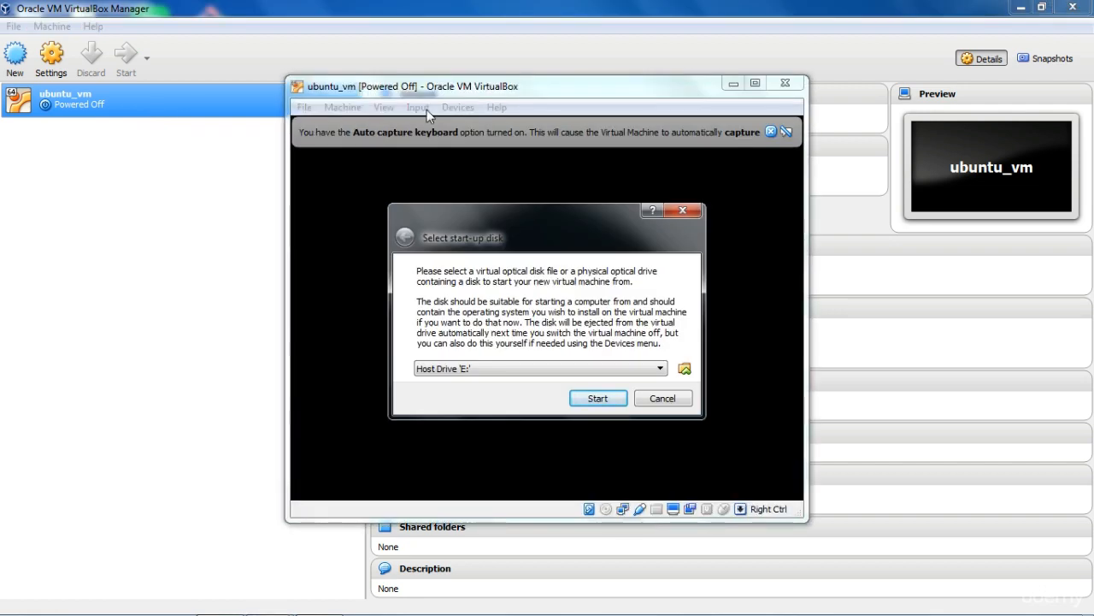
{"action": "left_click", "coordinate": [614, 400]}
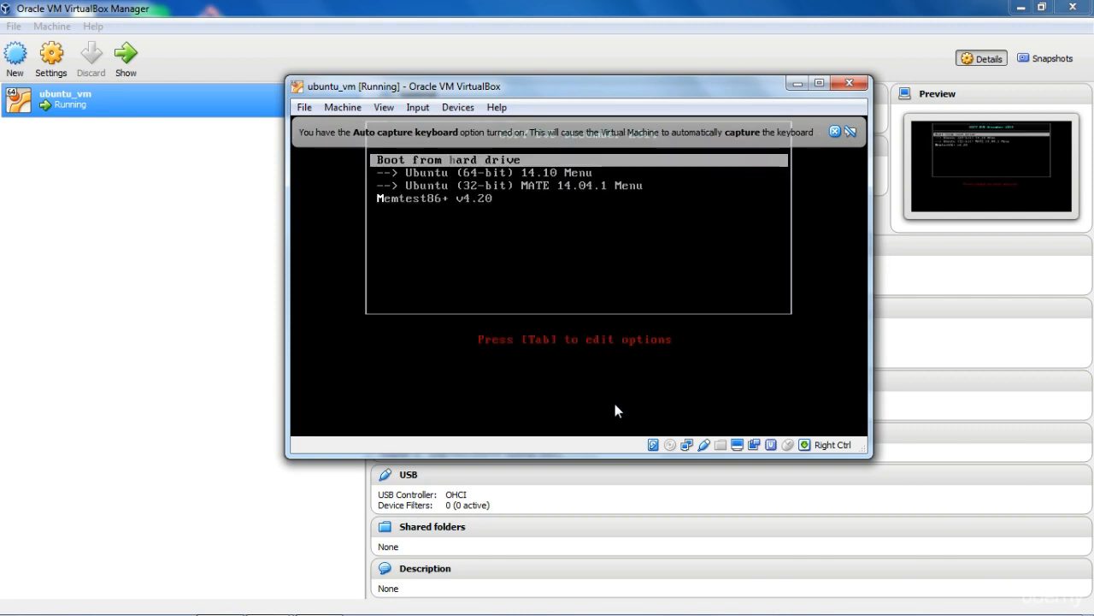
- Boot Ubuntu (32-bit) MATE 14.04.1 from the start-up disk, trying it without installing
{"action": "key", "text": "Down"}
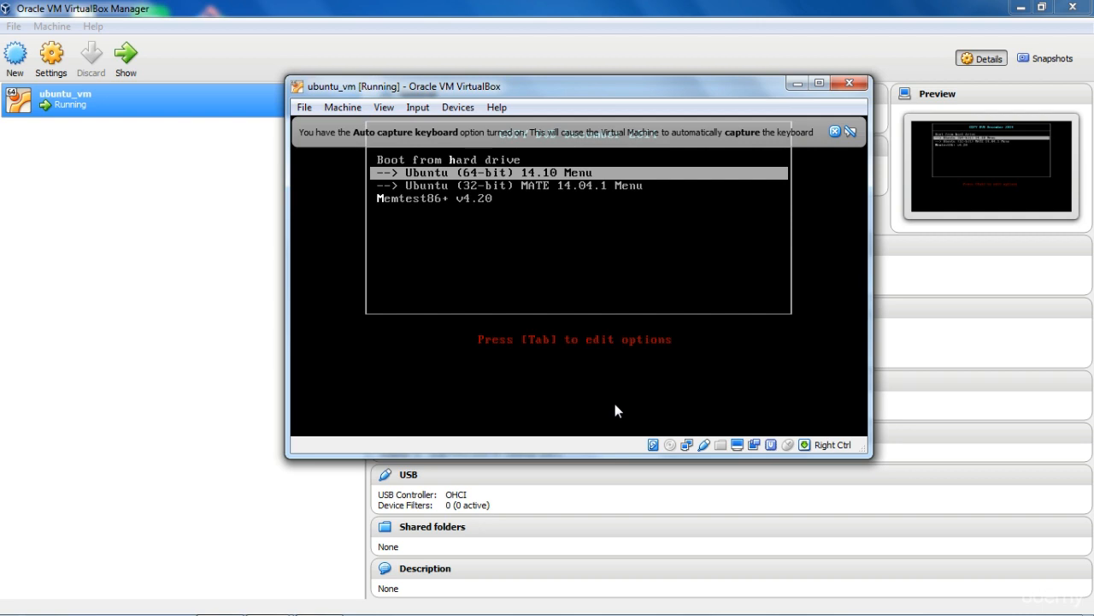
{"action": "key", "text": "Down"}
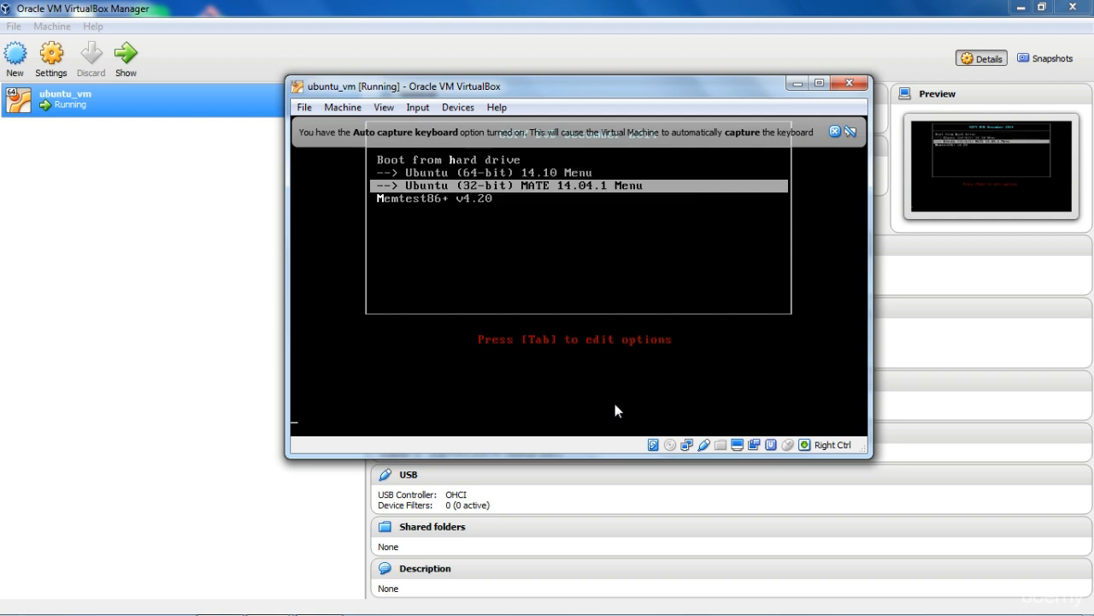
{"action": "key", "text": "Return"}
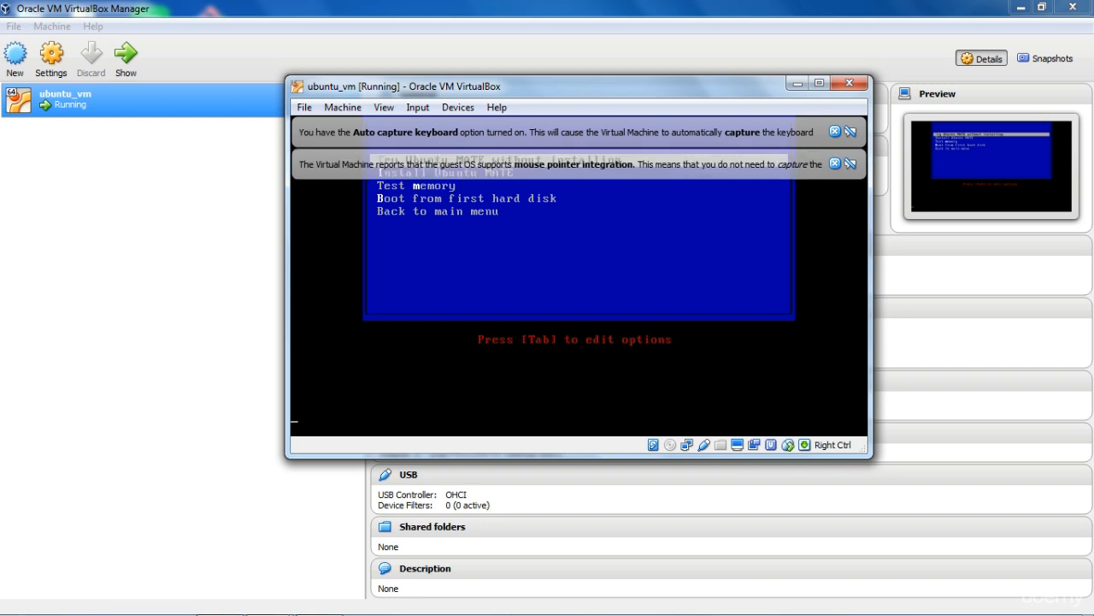
{"action": "key", "text": "Return"}
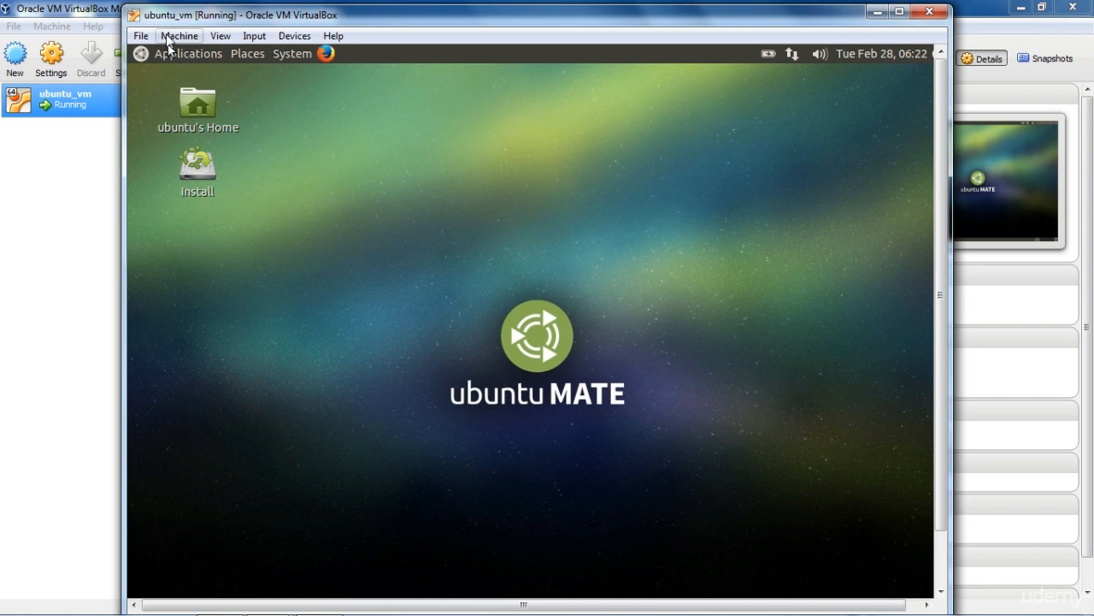
- Examine the commands available for the running ubuntu_vm machine, plus the application categories and system options of its Ubuntu MATE desktop
{"action": "left_click", "coordinate": [141, 35]}
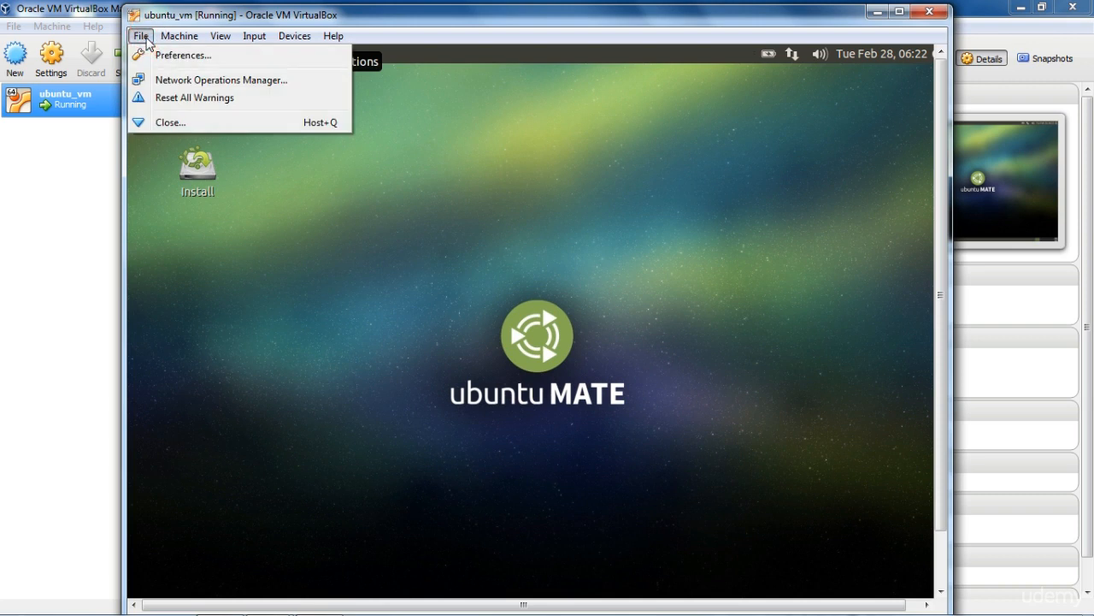
{"action": "left_click", "coordinate": [146, 39]}
{"action": "left_click", "coordinate": [164, 38]}
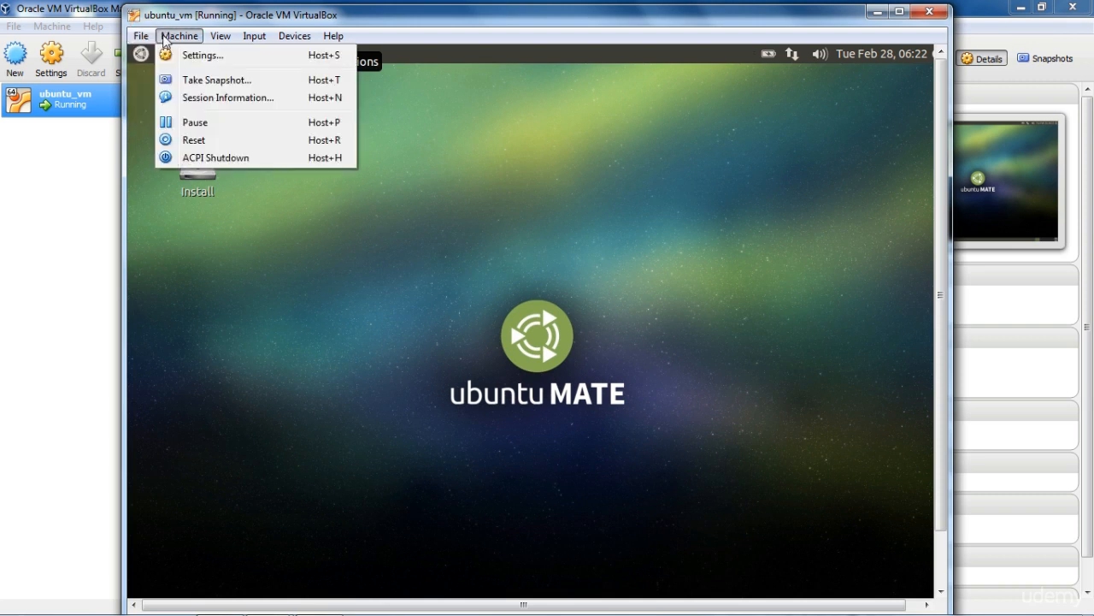
{"action": "mouse_move", "coordinate": [242, 39]}
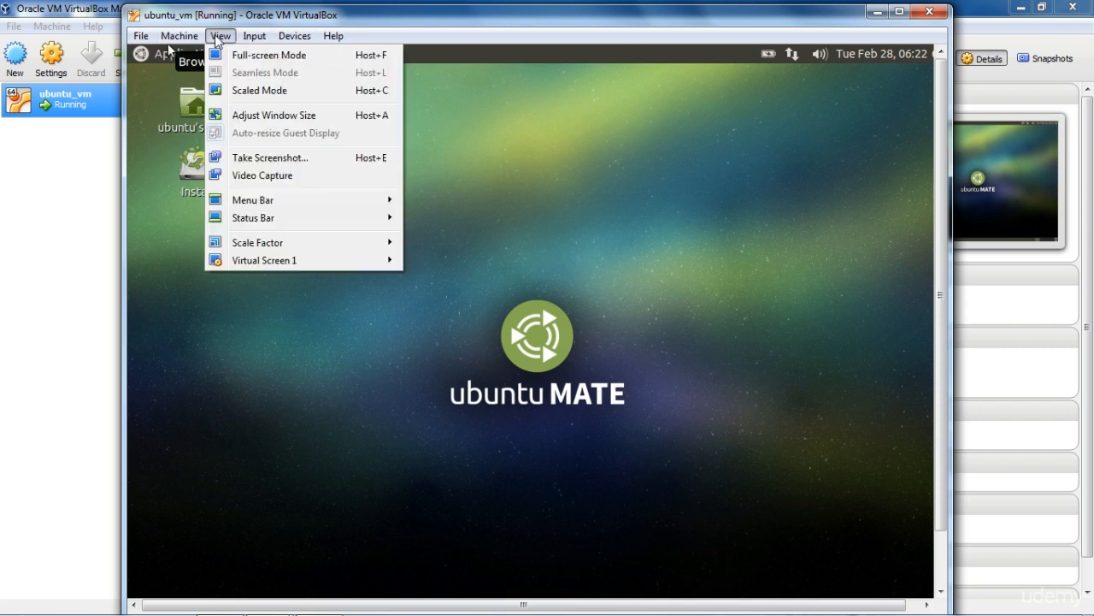
{"action": "mouse_move", "coordinate": [144, 40]}
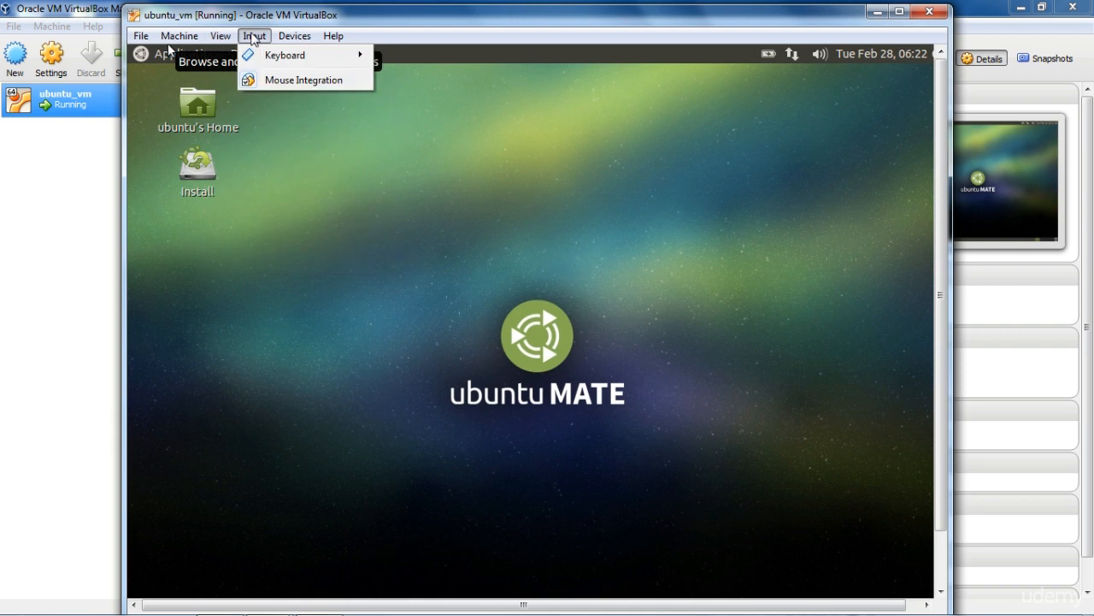
{"action": "mouse_move", "coordinate": [295, 37]}
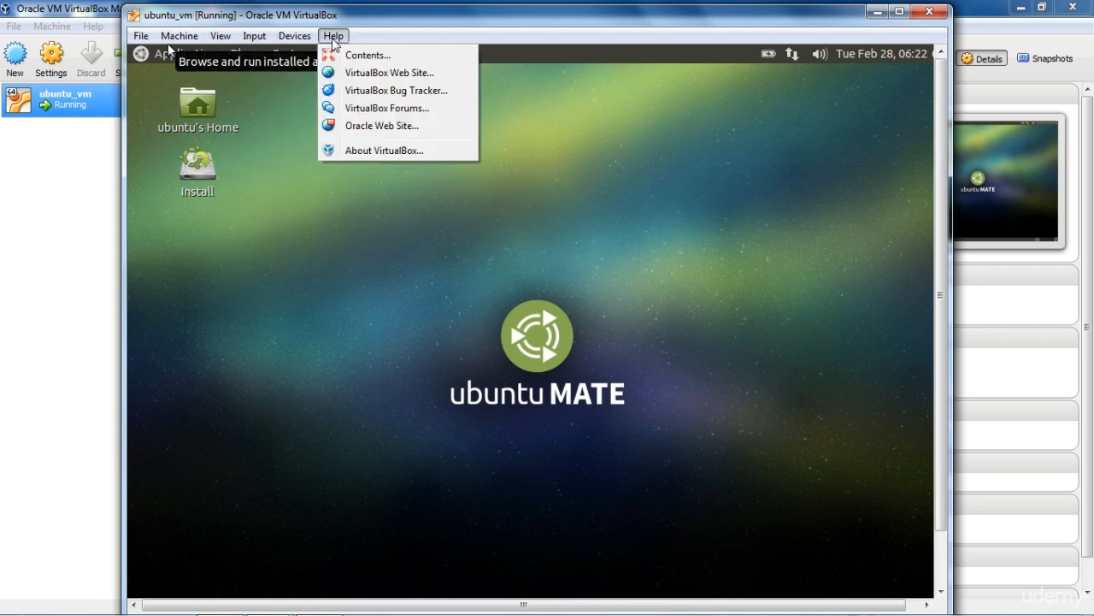
{"action": "left_click", "coordinate": [417, 21]}
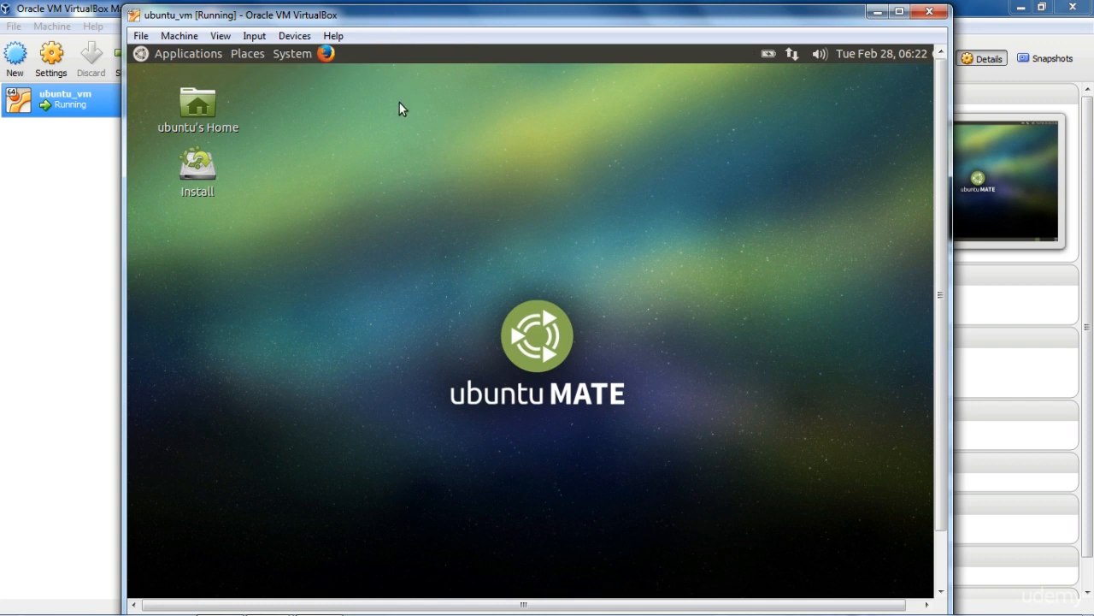
{"action": "left_click", "coordinate": [181, 58]}
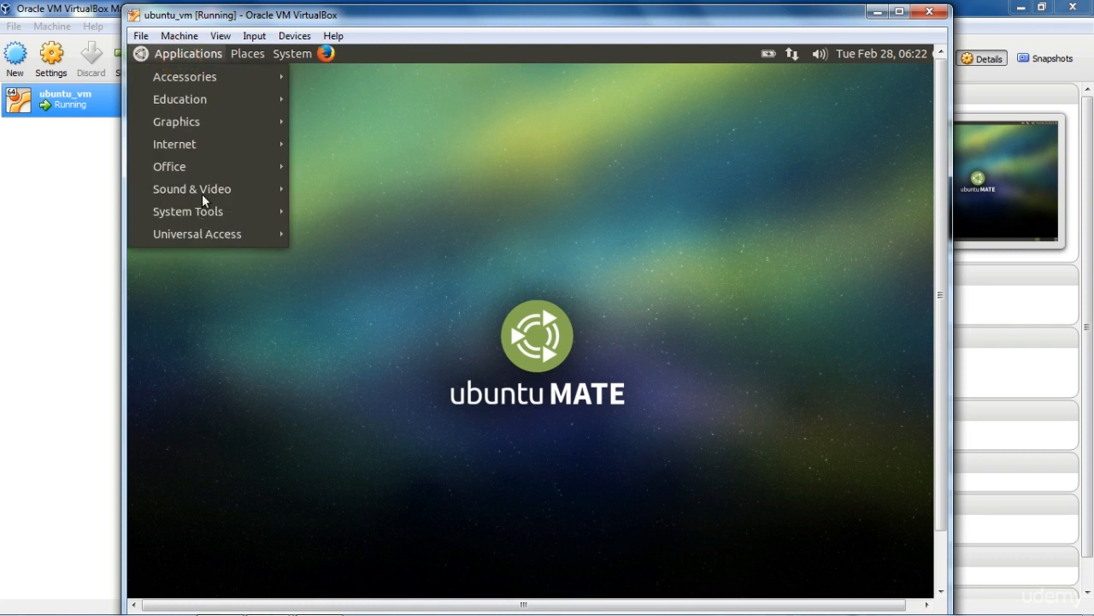
{"action": "left_click", "coordinate": [335, 147]}
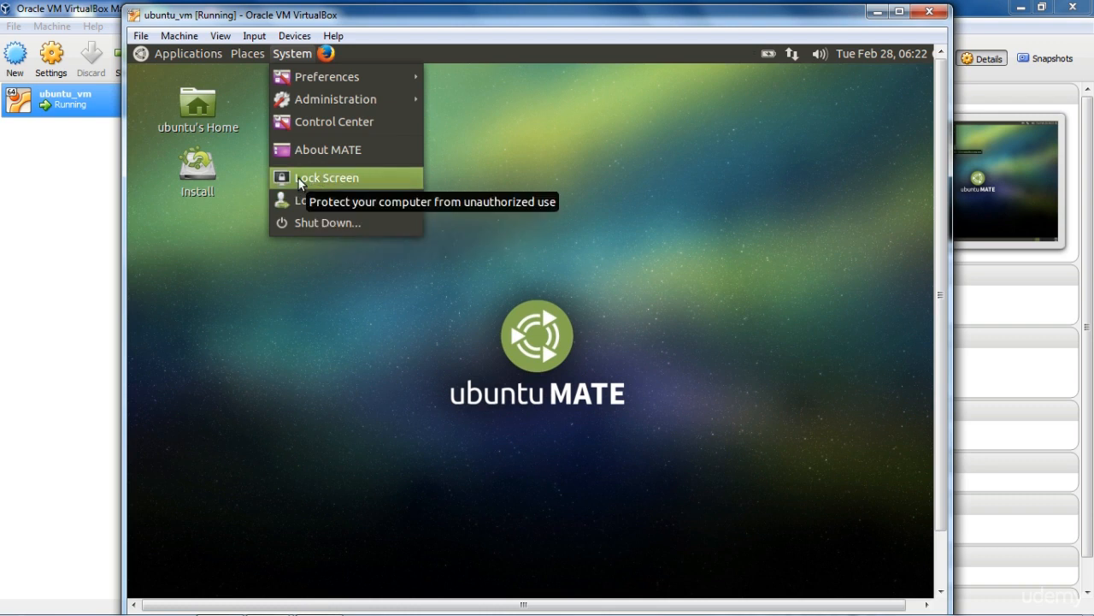
{"action": "left_click", "coordinate": [305, 296]}
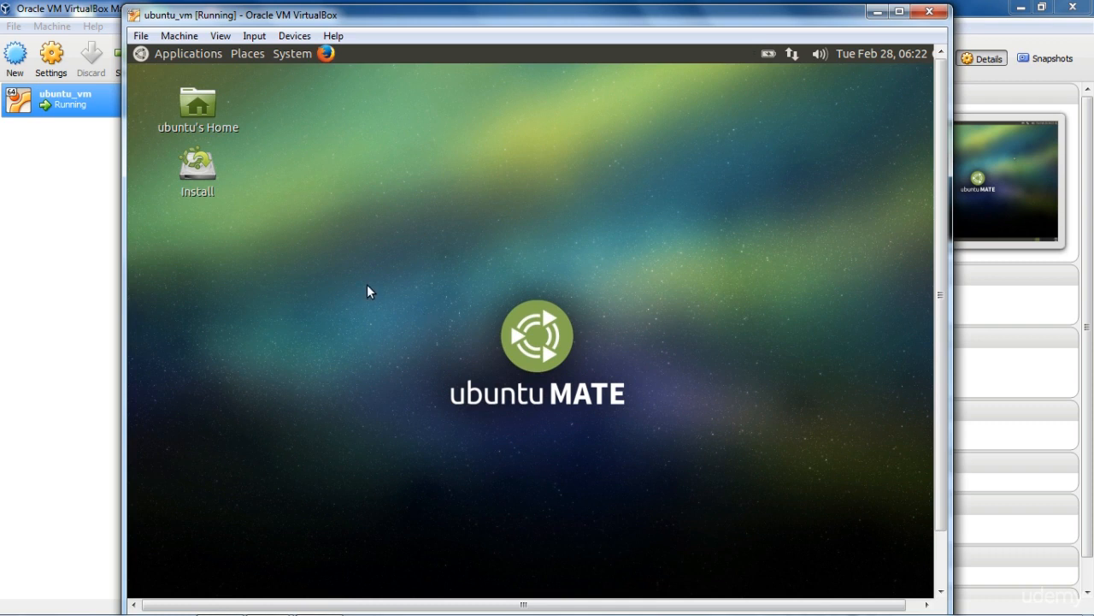